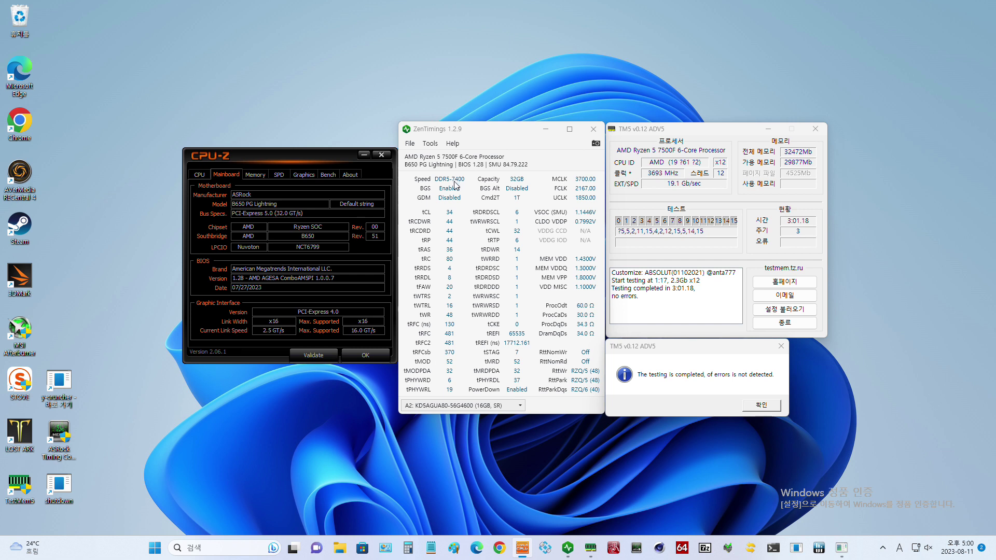
- Display the processor details in CPU-Z
click(200, 175)
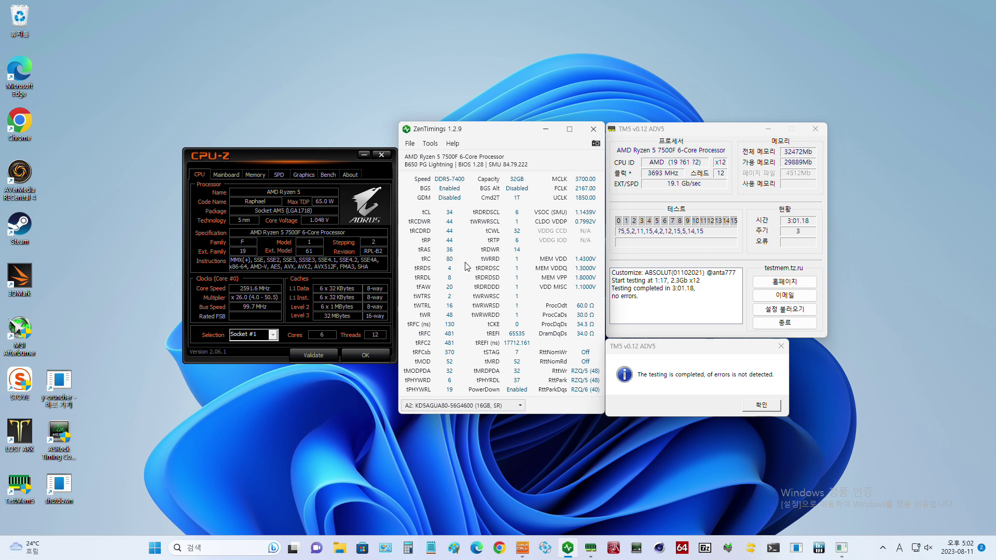
- Write "vddp default 0.9v" in a new Notepad document and place its window clear of the ZenTimings readings
click(431, 547)
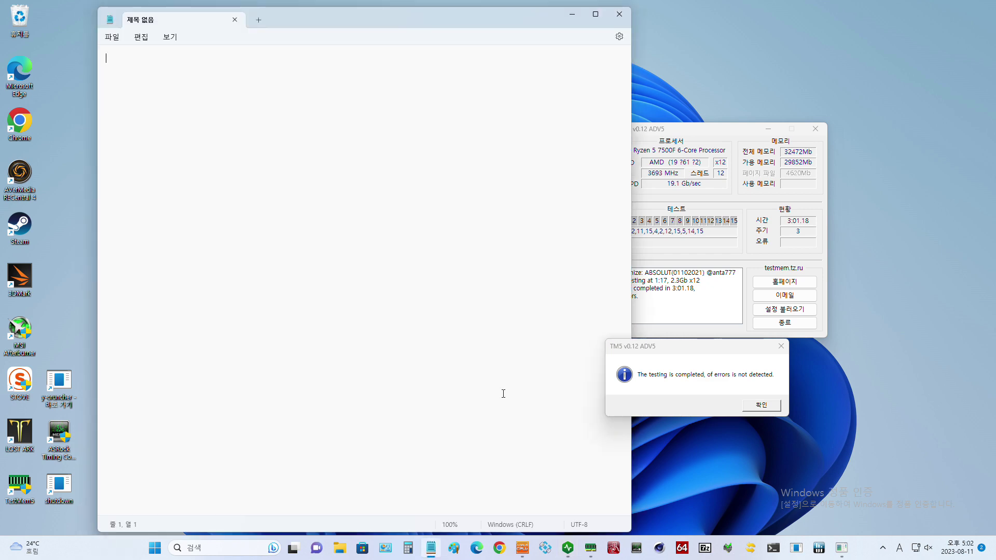
drag(487, 5, 870, 201)
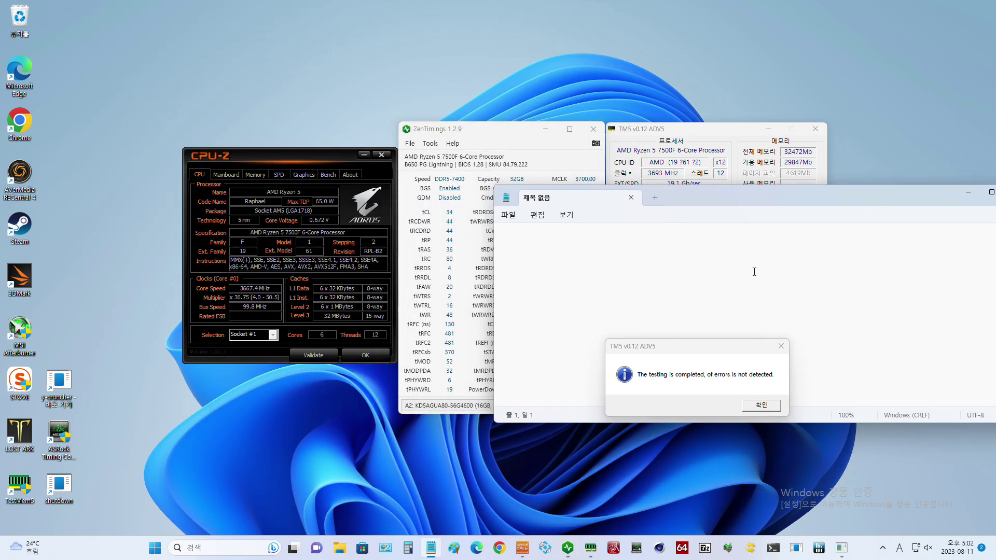
text(vddp default 0.9v)
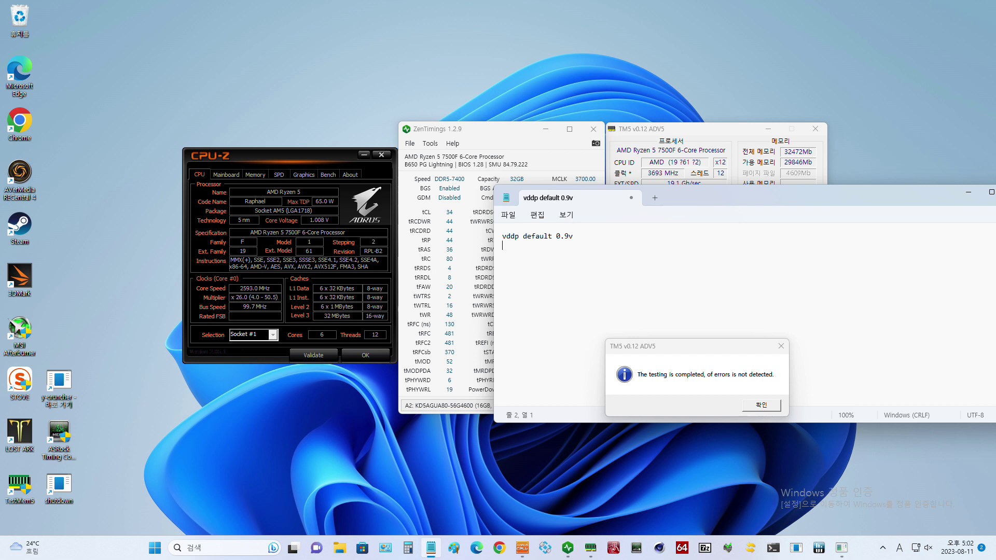
drag(682, 199, 832, 75)
- Add 0.8v on a separate line below the default VDDP note
key(ctrl+a)
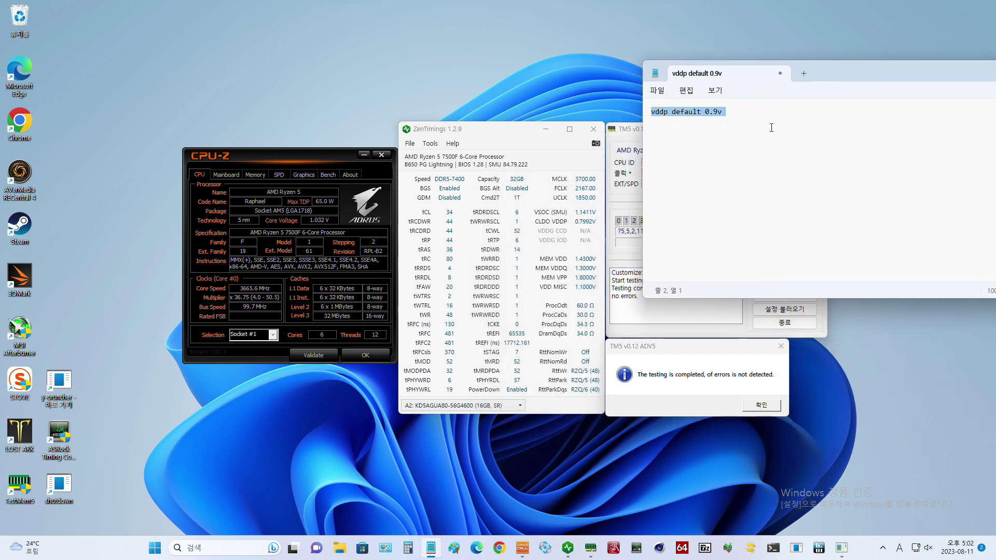
click(743, 111)
drag(726, 111, 651, 111)
click(739, 118)
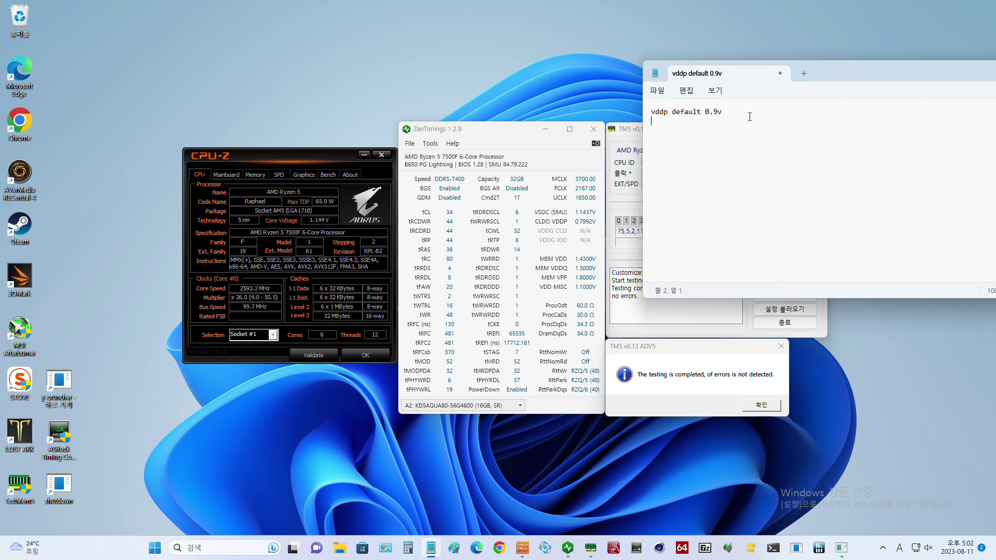
drag(722, 111, 697, 111)
click(740, 113)
drag(657, 132, 650, 132)
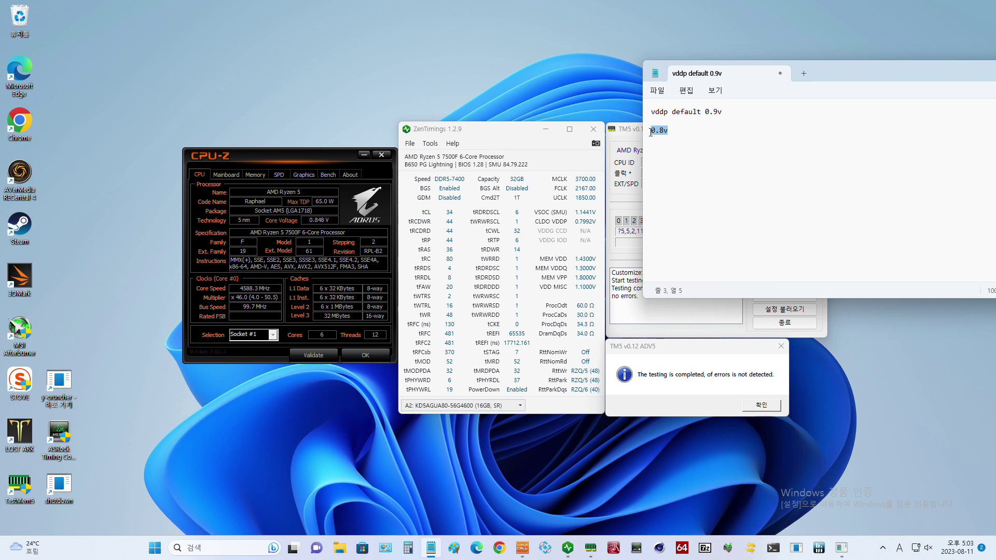
click(684, 134)
drag(683, 134, 639, 132)
click(679, 135)
double_click(670, 140)
double_click(681, 132)
click(701, 135)
double_click(700, 135)
click(704, 137)
drag(699, 149, 635, 154)
click(709, 148)
drag(724, 112, 702, 112)
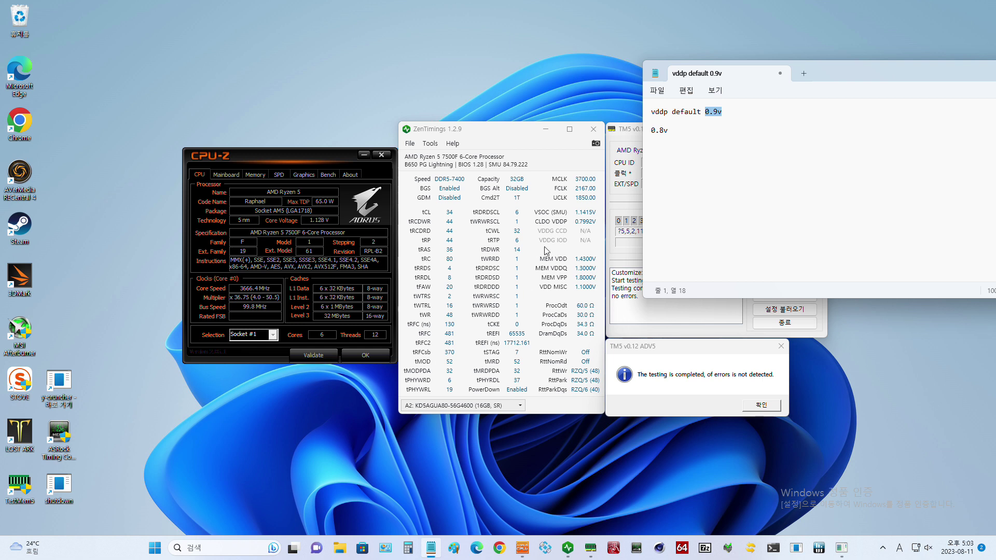
drag(678, 132, 631, 132)
drag(728, 113, 701, 119)
triple_click(744, 112)
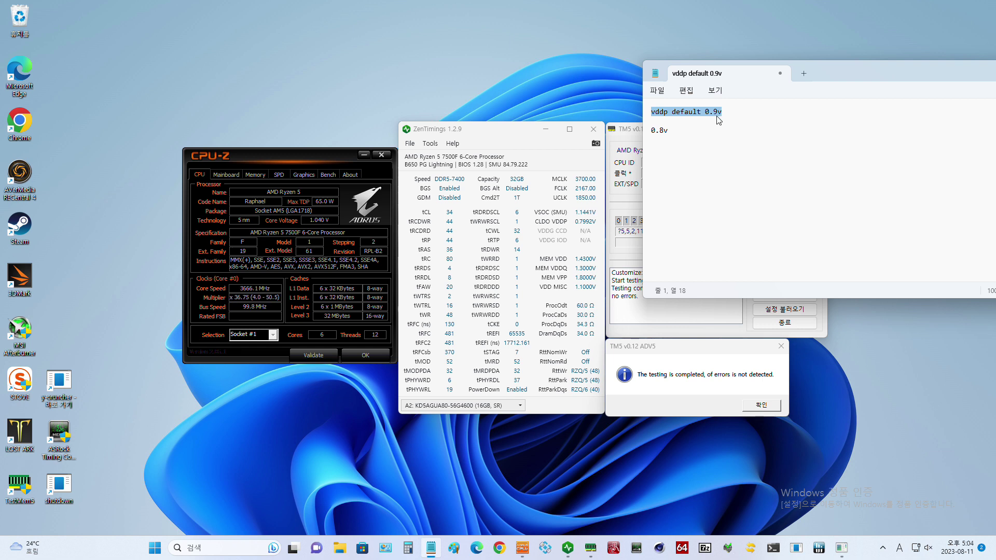
drag(726, 112, 617, 119)
drag(742, 111, 644, 102)
- Try entering 15 on a separate line below the 0.8v entry
click(735, 180)
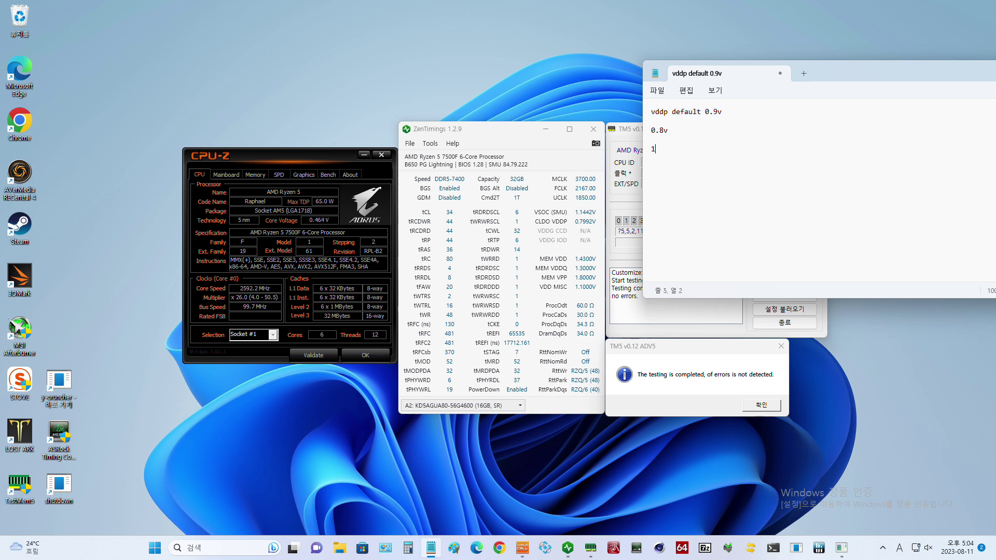
key(BackSpace)
key(BackSpace)
key(BackSpace)
text(15)
key(BackSpace)
key(ctrl+shift+Left)
key(ctrl+shift+Left)
click(706, 156)
drag(747, 159, 649, 157)
click(697, 163)
drag(746, 169, 643, 136)
click(674, 151)
- Switch to Paint and pencil a wave with three crests across the canvas, crossed by a horizontal centre line
click(453, 547)
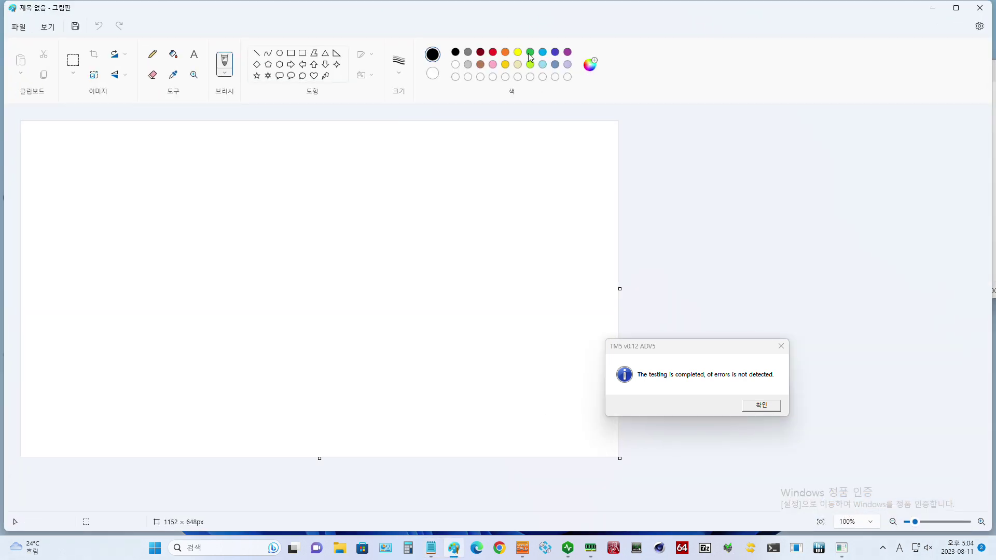
drag(592, 30, 861, 41)
click(419, 82)
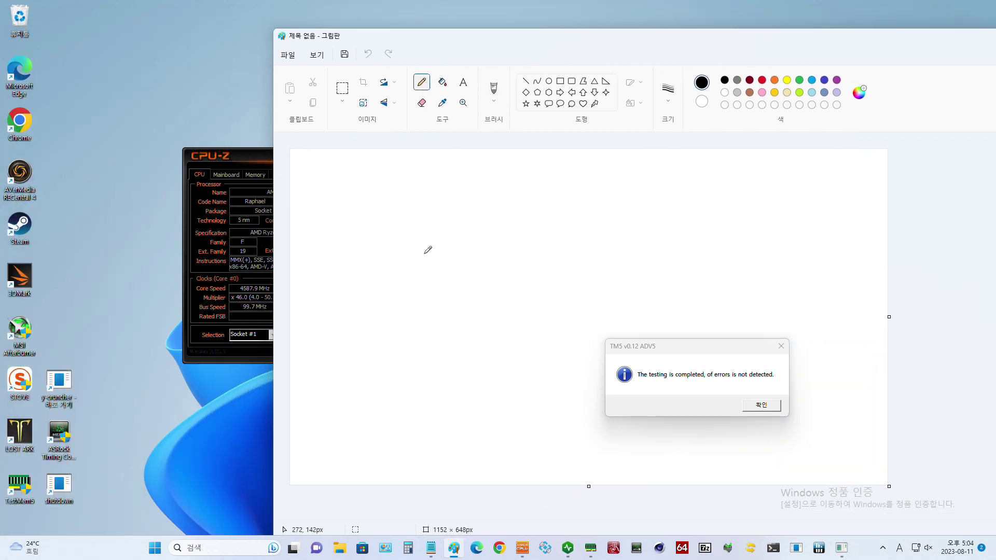
mouse_move(397, 296)
mouse_down()
mouse_move(495, 230)
mouse_move(544, 314)
mouse_move(609, 245)
mouse_move(673, 233)
mouse_move(702, 307)
mouse_move(822, 217)
mouse_move(854, 285)
mouse_move(888, 298)
mouse_up()
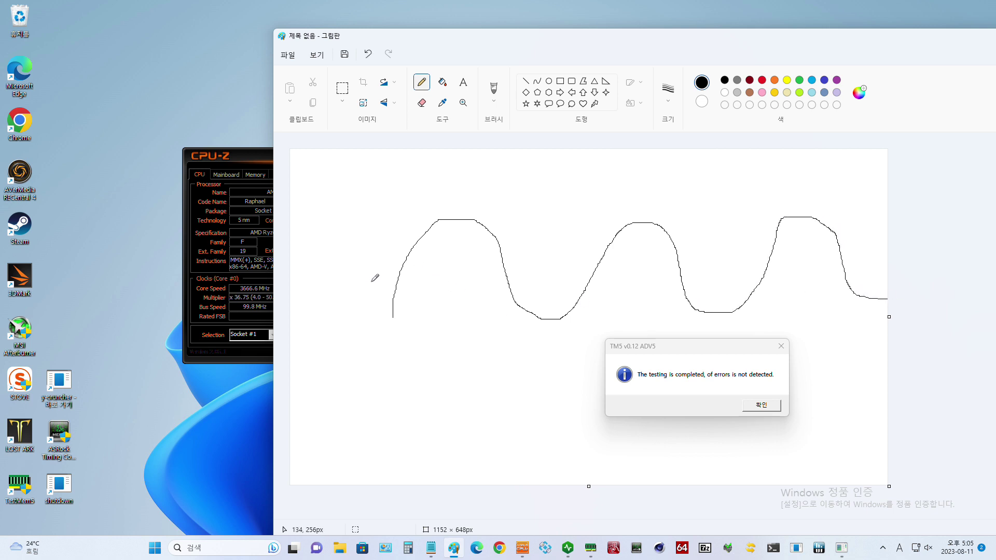
drag(312, 274, 889, 267)
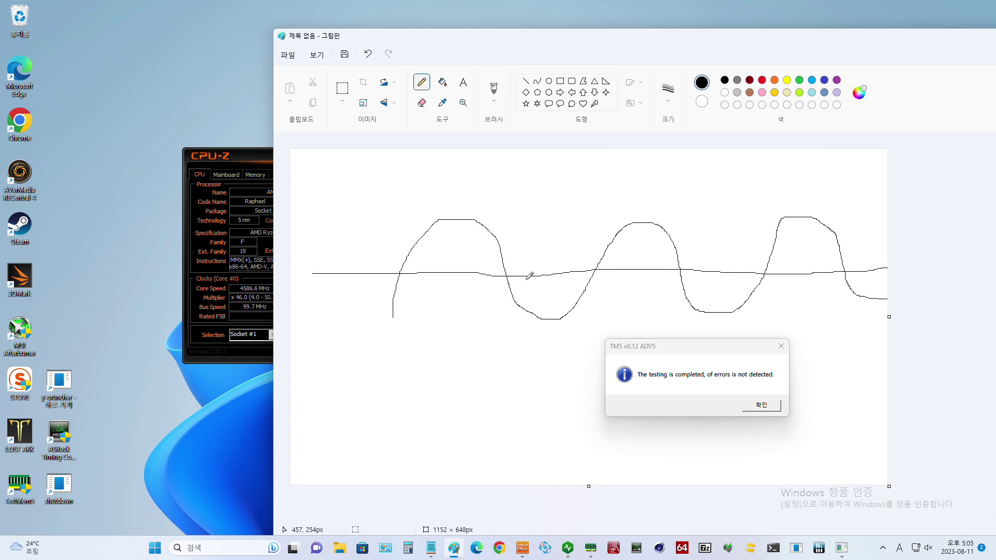
- Sketch a zigzag inside the wave's first trough, with a line down to an X and 0.9v written beneath
mouse_move(521, 271)
mouse_down()
mouse_move(575, 270)
mouse_move(530, 391)
mouse_move(550, 386)
mouse_up()
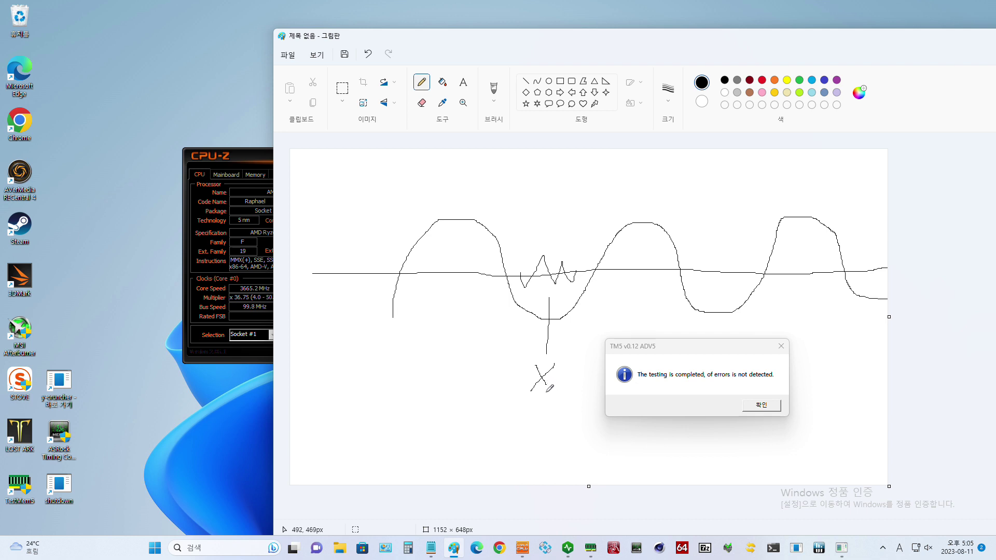
mouse_move(515, 419)
mouse_down()
mouse_move(535, 416)
mouse_move(530, 437)
mouse_move(497, 433)
mouse_move(502, 416)
mouse_move(558, 423)
mouse_up()
click(510, 430)
- Draw an arrow labelled 7000 above the zigzag, plus a curved arrow and a four-digit number by the first crest
mouse_move(554, 212)
mouse_down()
mouse_move(556, 237)
mouse_move(589, 215)
mouse_move(515, 241)
mouse_move(594, 242)
mouse_move(576, 232)
mouse_up()
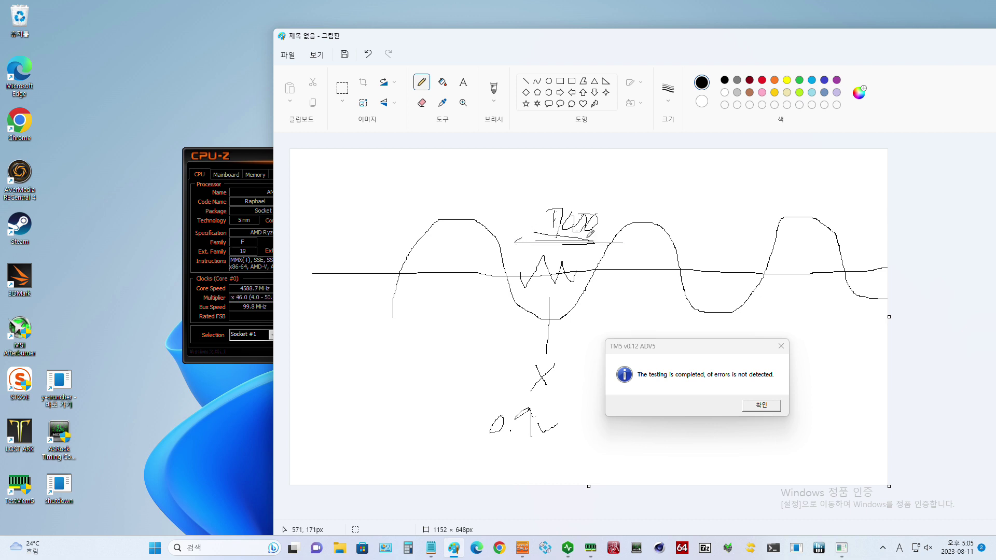
mouse_move(533, 200)
mouse_down()
mouse_move(501, 187)
mouse_move(497, 207)
mouse_up()
mouse_move(460, 235)
mouse_down()
mouse_move(442, 248)
mouse_move(485, 232)
mouse_move(474, 247)
mouse_move(491, 238)
mouse_move(490, 249)
mouse_up()
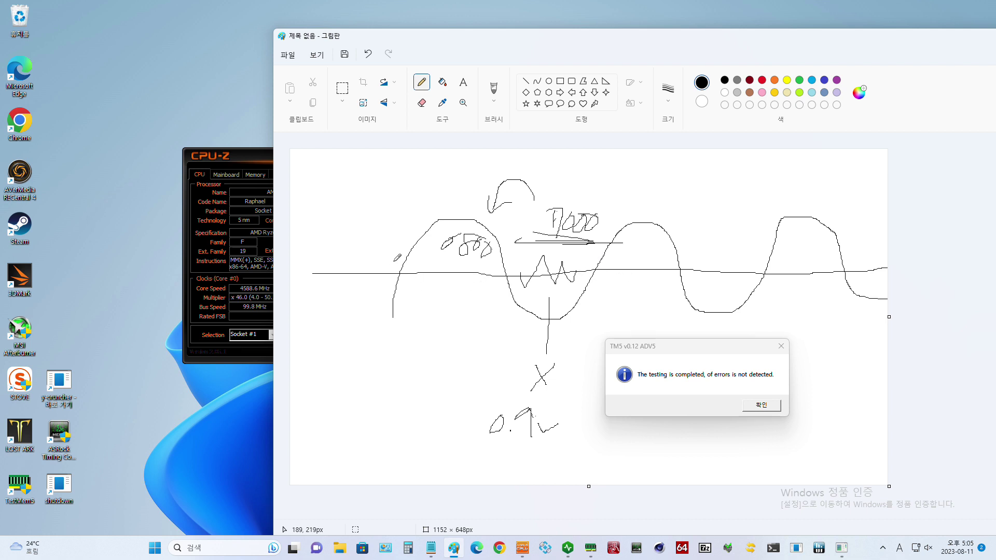
- Draw opposing horizontal arrows below the first crest, tick its peak, and write 0.8 with an arrow from 0.9v
mouse_move(423, 311)
mouse_down()
mouse_move(476, 310)
mouse_move(449, 314)
mouse_up()
drag(458, 209, 461, 232)
mouse_move(398, 413)
mouse_down()
mouse_move(403, 430)
mouse_move(441, 421)
mouse_move(469, 431)
mouse_up()
click(409, 431)
mouse_move(493, 341)
mouse_down()
mouse_move(407, 345)
mouse_move(420, 362)
mouse_up()
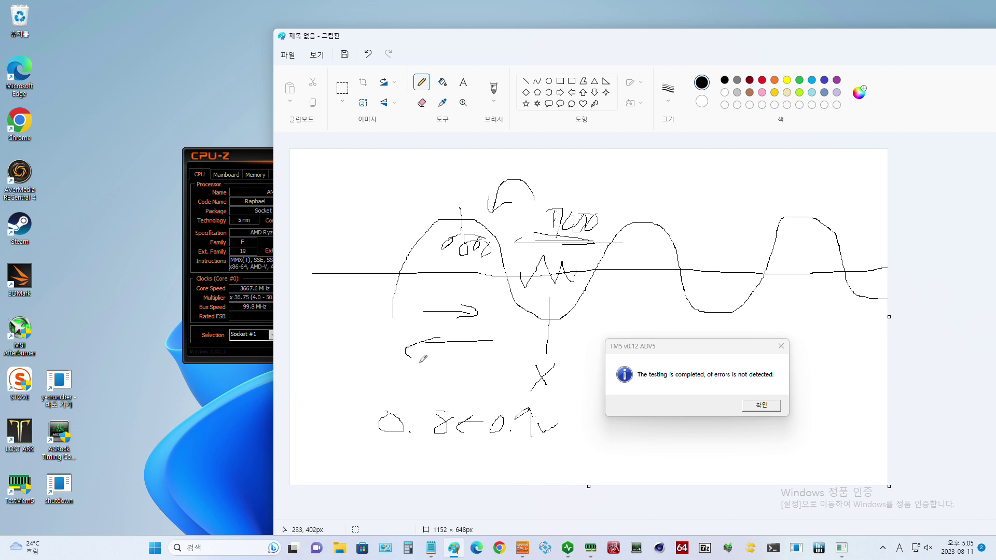
- Draw an arrow back from the second crest, write a speed range starting at 7000 above it, and circle 0.8
drag(652, 213, 574, 205)
drag(585, 197, 565, 209)
mouse_move(561, 161)
mouse_down()
mouse_move(576, 182)
mouse_move(615, 172)
mouse_move(622, 184)
mouse_move(632, 171)
mouse_move(713, 188)
mouse_move(732, 178)
mouse_move(723, 193)
mouse_move(730, 176)
mouse_up()
click(645, 177)
mouse_move(455, 447)
mouse_down()
mouse_move(365, 426)
mouse_move(425, 397)
mouse_move(452, 414)
mouse_move(449, 444)
mouse_up()
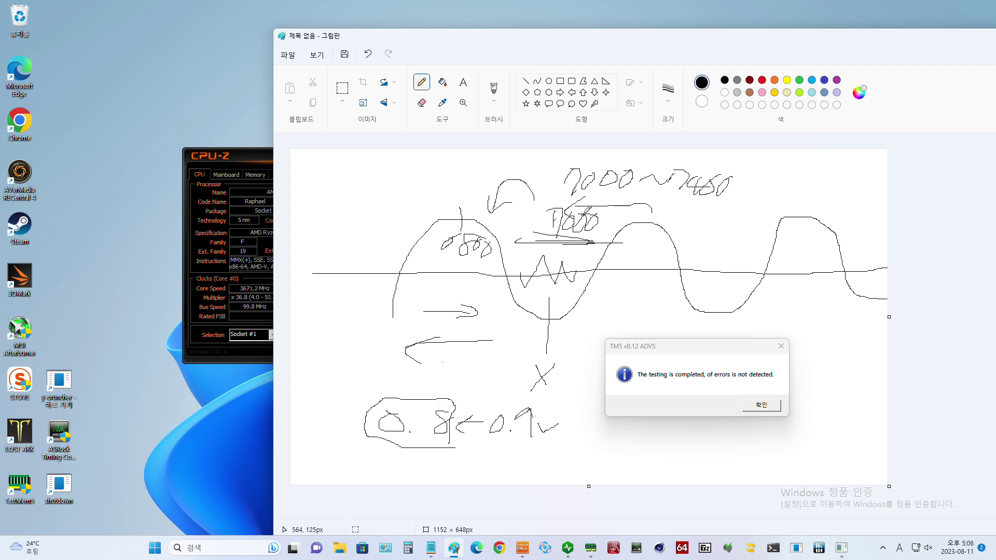
- Underline the speed range, write 7600 beside it, and emphasise that number with underlines and a box
mouse_move(550, 194)
mouse_down()
mouse_move(741, 201)
mouse_move(797, 169)
mouse_move(861, 171)
mouse_move(853, 167)
mouse_up()
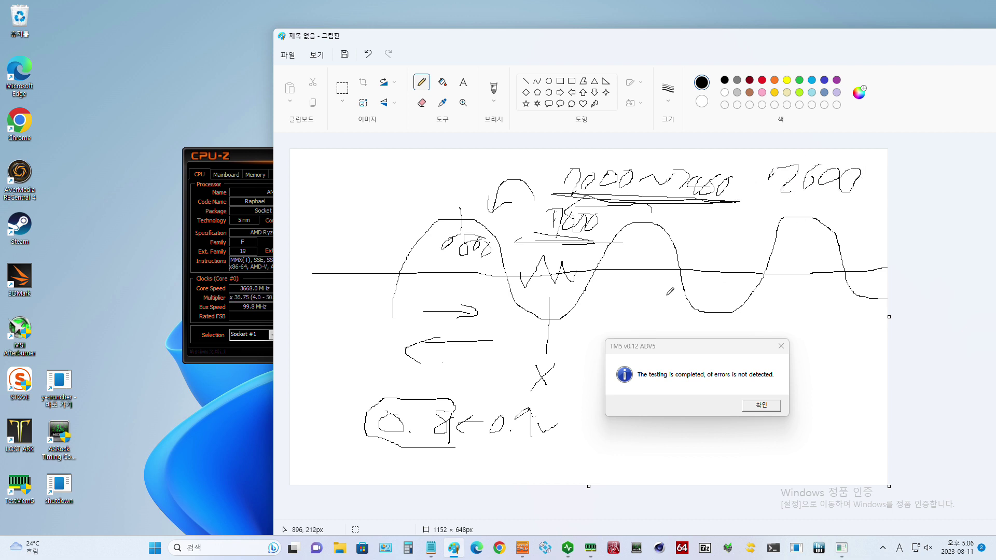
mouse_move(802, 196)
mouse_down()
mouse_move(741, 192)
mouse_move(884, 196)
mouse_move(778, 192)
mouse_move(788, 187)
mouse_up()
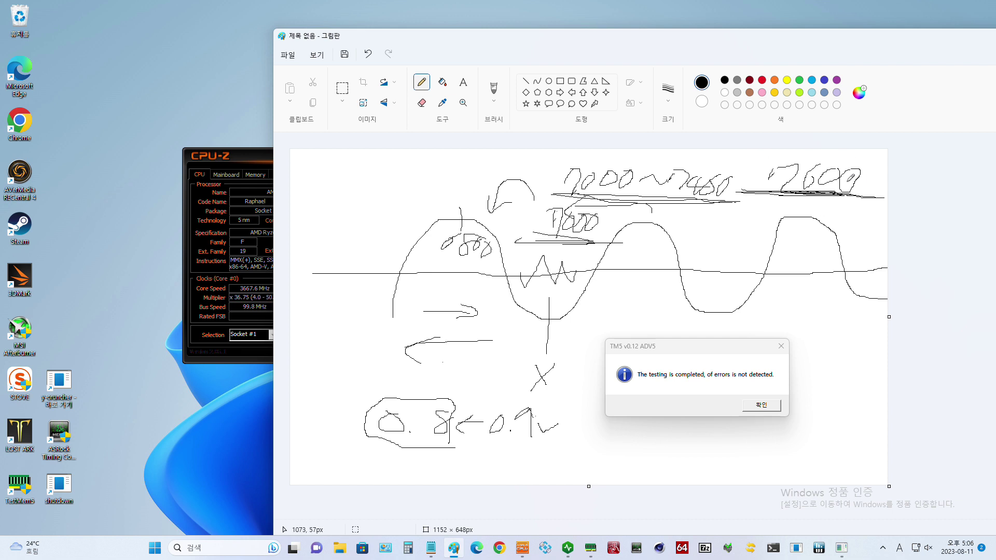
mouse_move(772, 195)
mouse_down()
mouse_move(759, 200)
mouse_move(765, 162)
mouse_move(861, 171)
mouse_move(866, 202)
mouse_move(871, 184)
mouse_up()
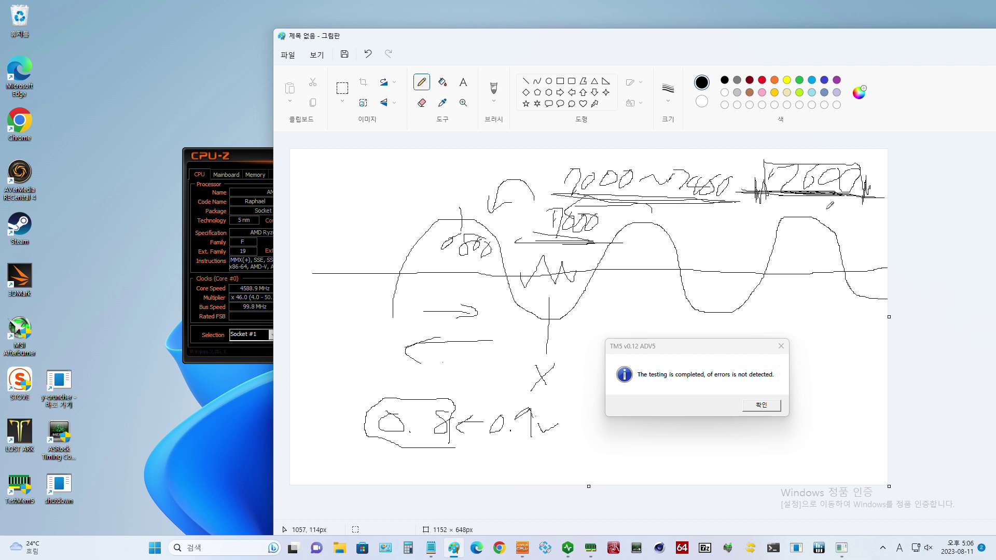